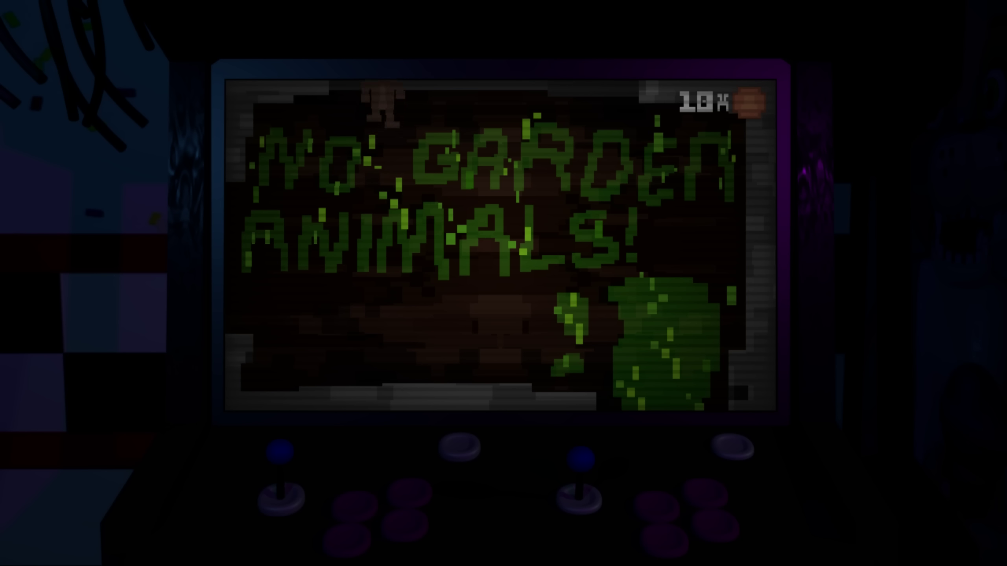
Step: Move Freddy up past the 'NO GARDEN ANIMALS!' glitch message into the dark room
{"action": "key", "text": "w"}
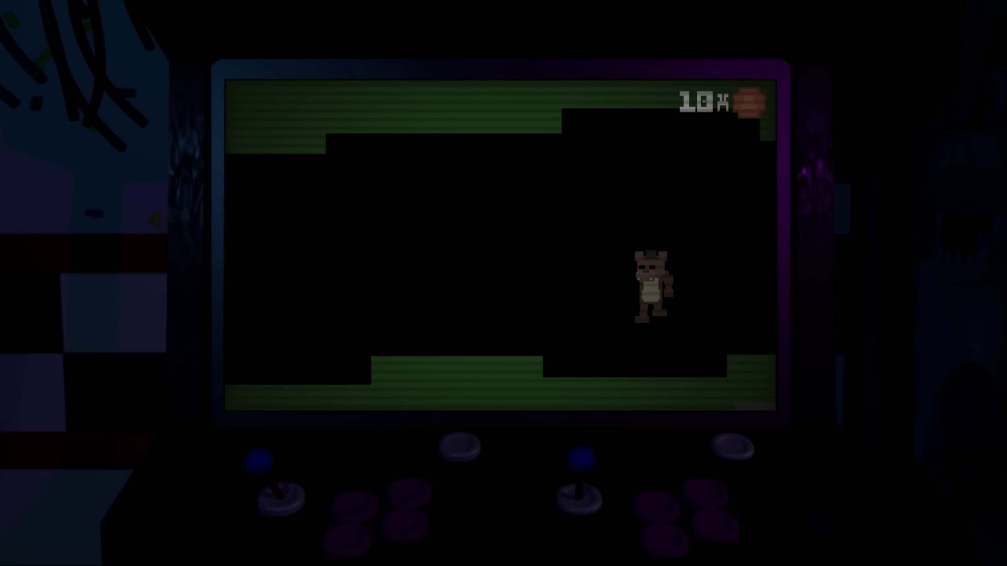
Step: Walk Freddy left off each screen edge through the dark rooms to a green-walled corner room
{"action": "key", "text": "a"}
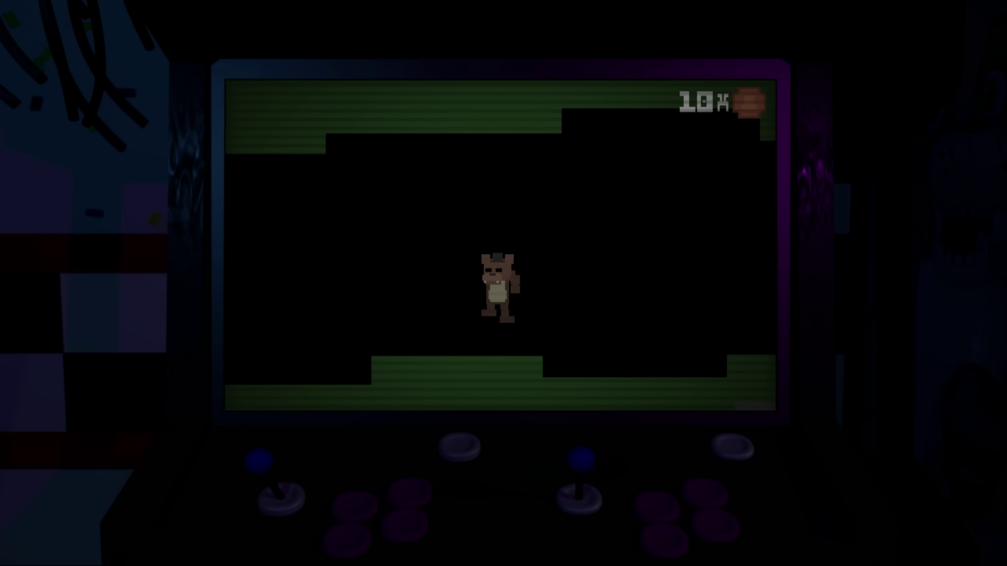
{"action": "key", "text": "a"}
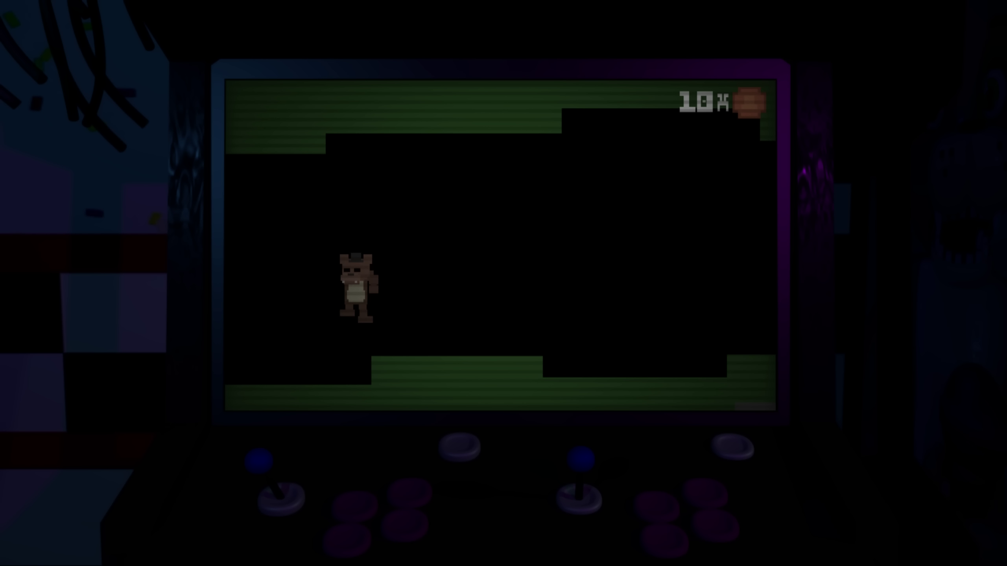
{"action": "key", "text": "a"}
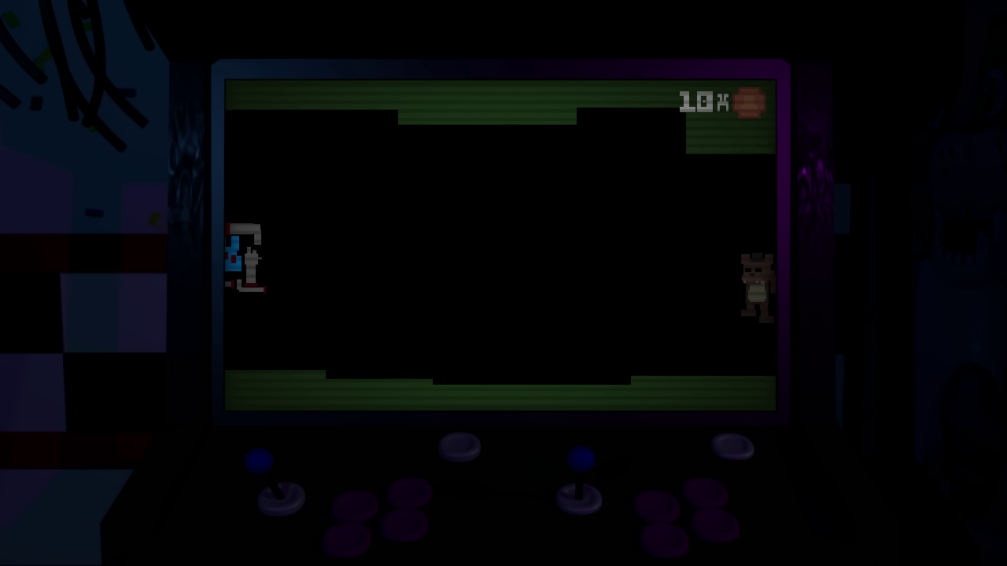
{"action": "key", "text": "a"}
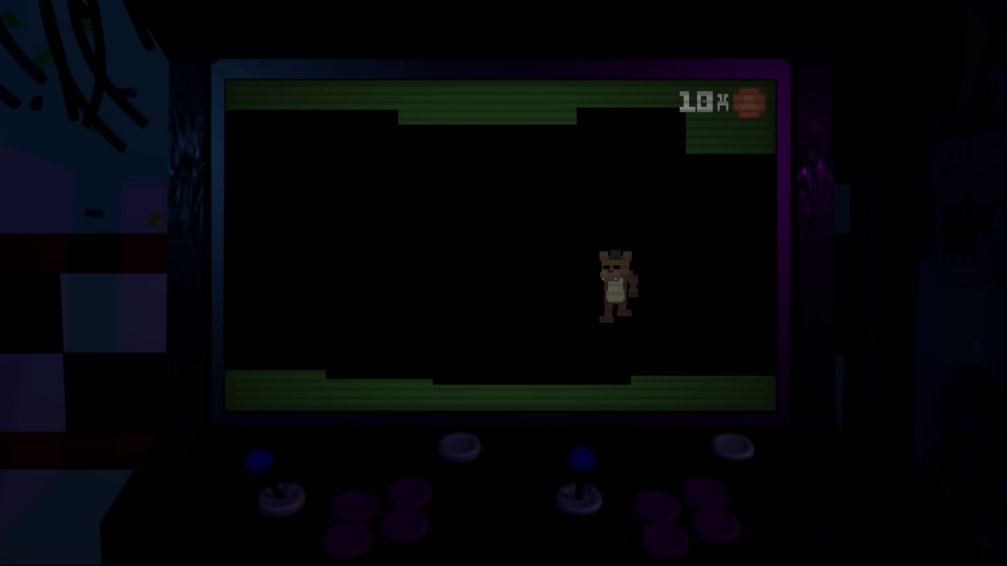
{"action": "key", "text": "a"}
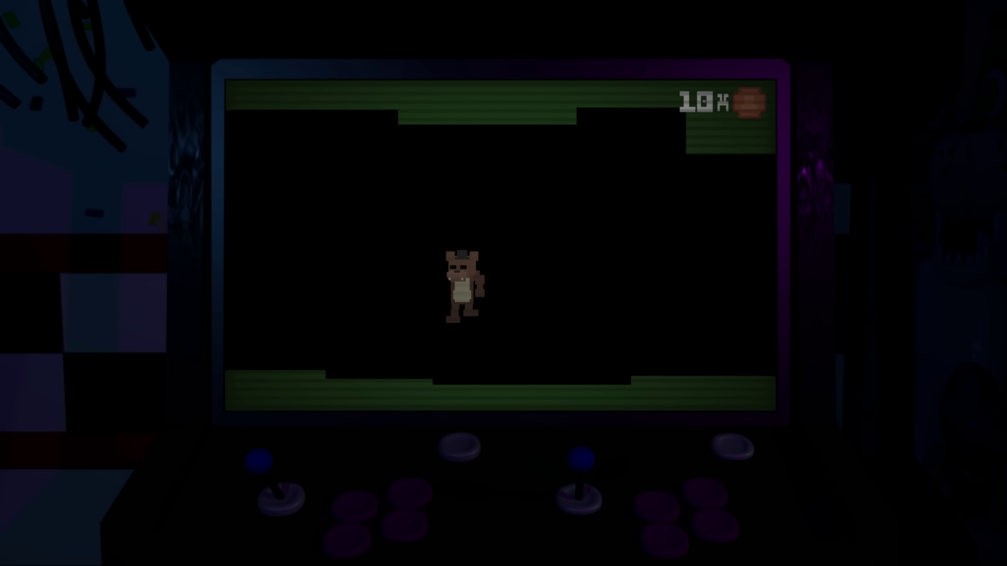
{"action": "key", "text": "a"}
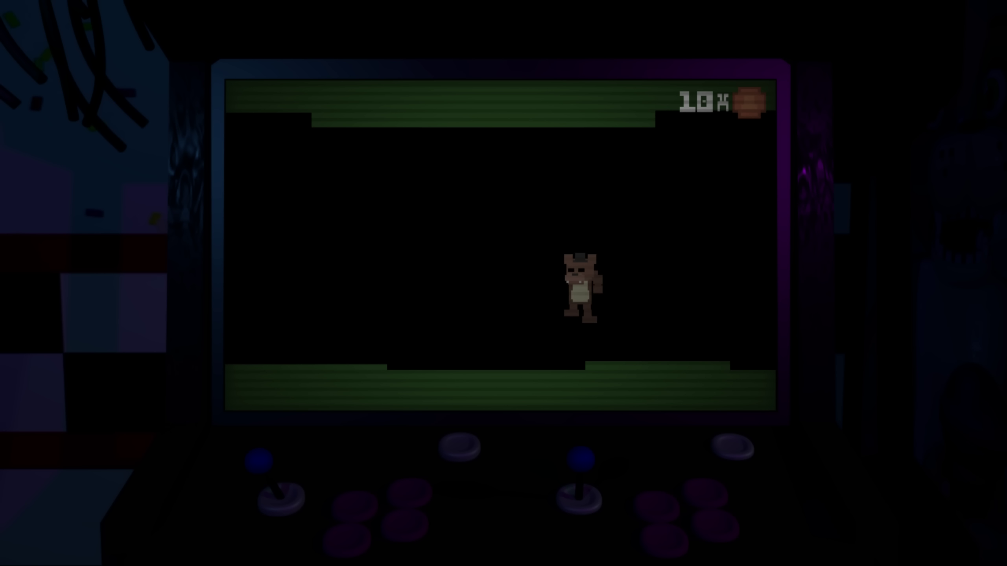
{"action": "key", "text": "a"}
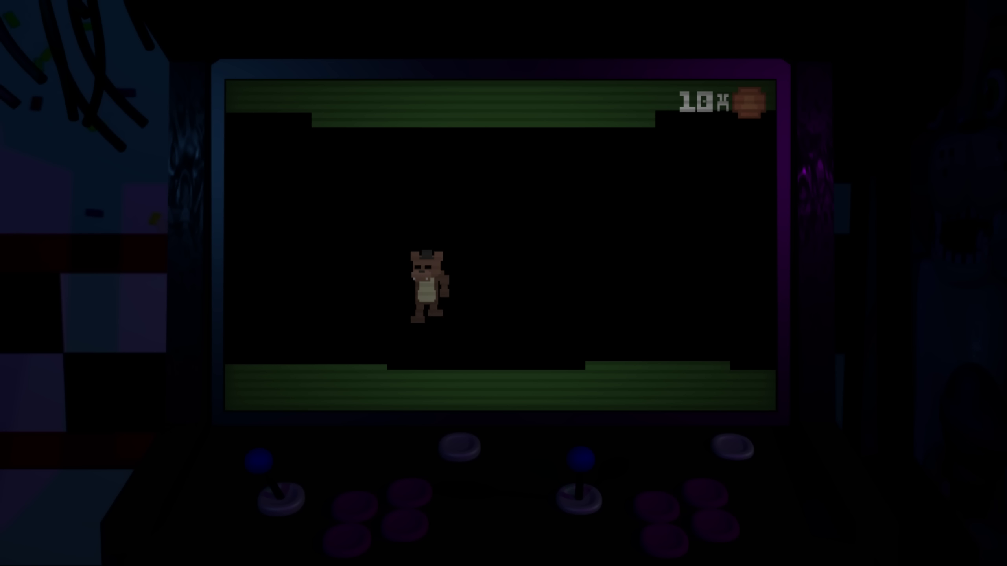
{"action": "key", "text": "a"}
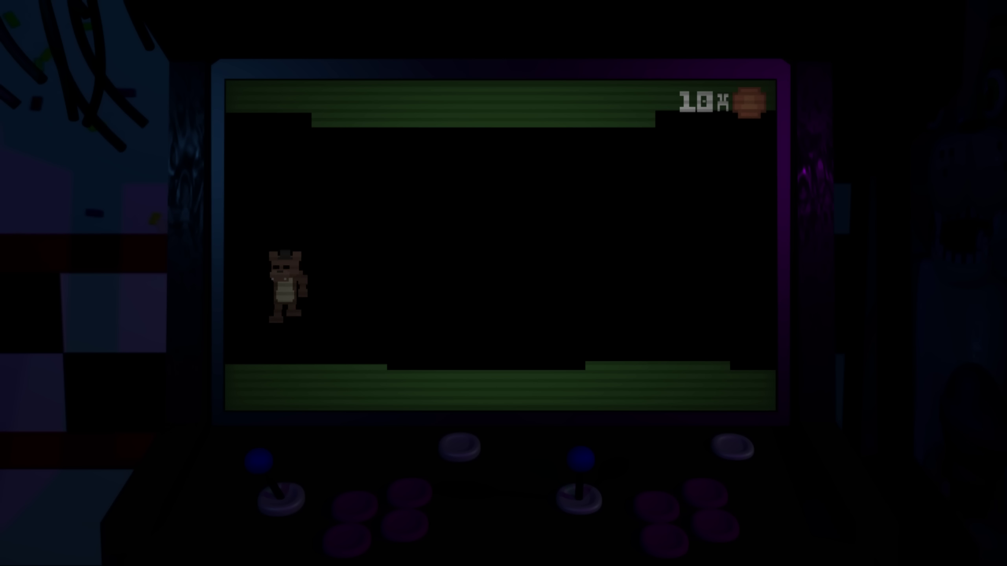
{"action": "key", "text": "a"}
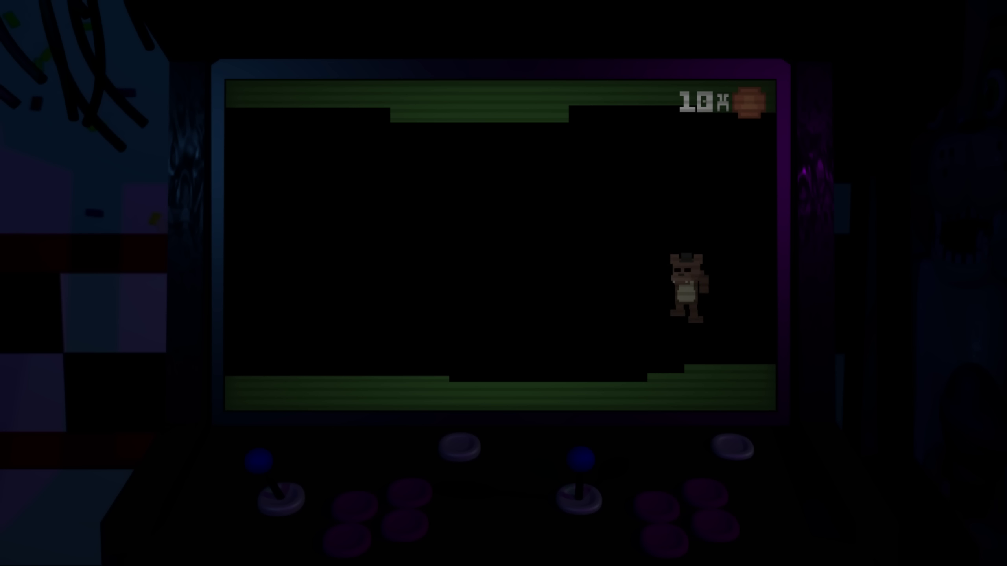
{"action": "key", "text": "a"}
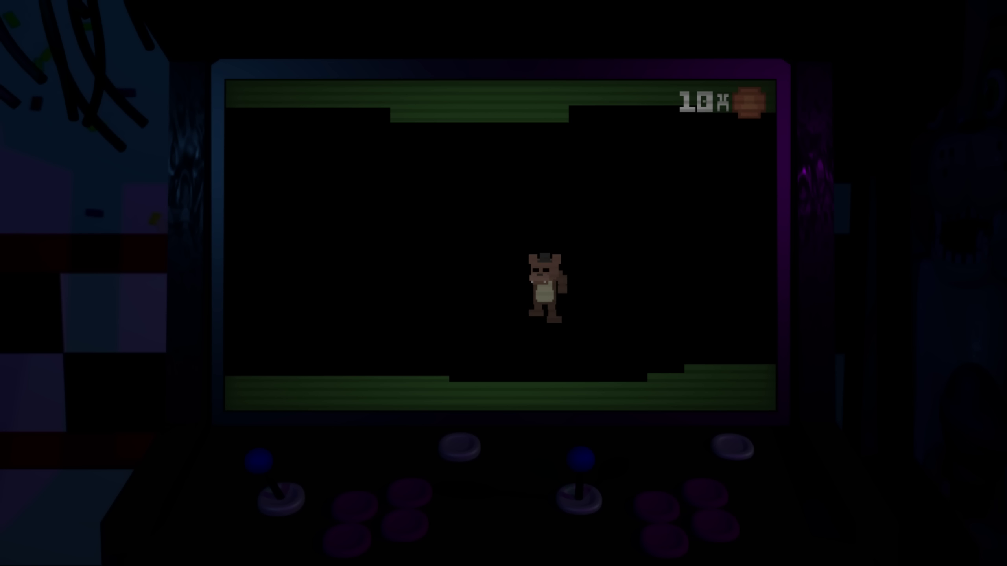
{"action": "key", "text": "a"}
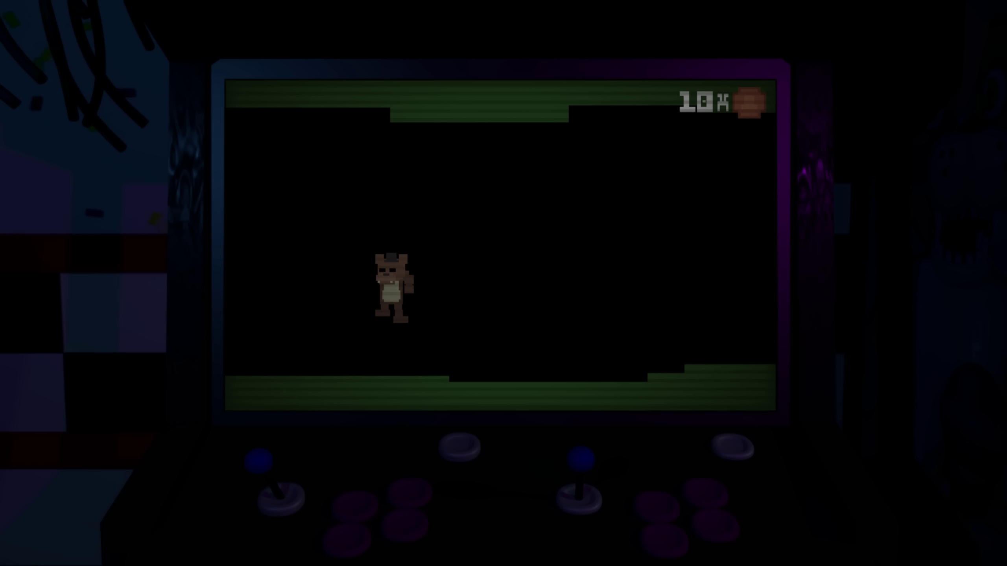
{"action": "key", "text": "a"}
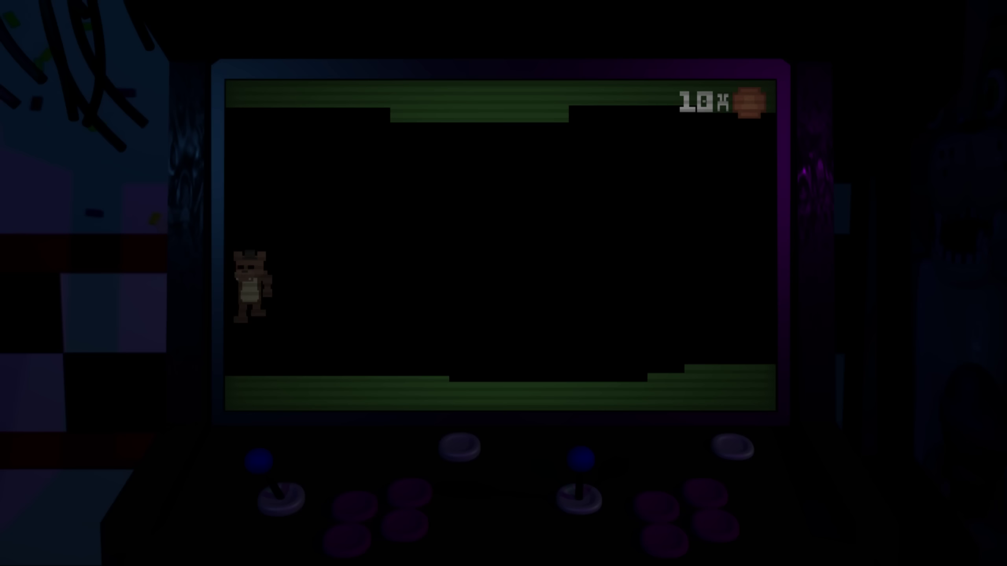
{"action": "key", "text": "a"}
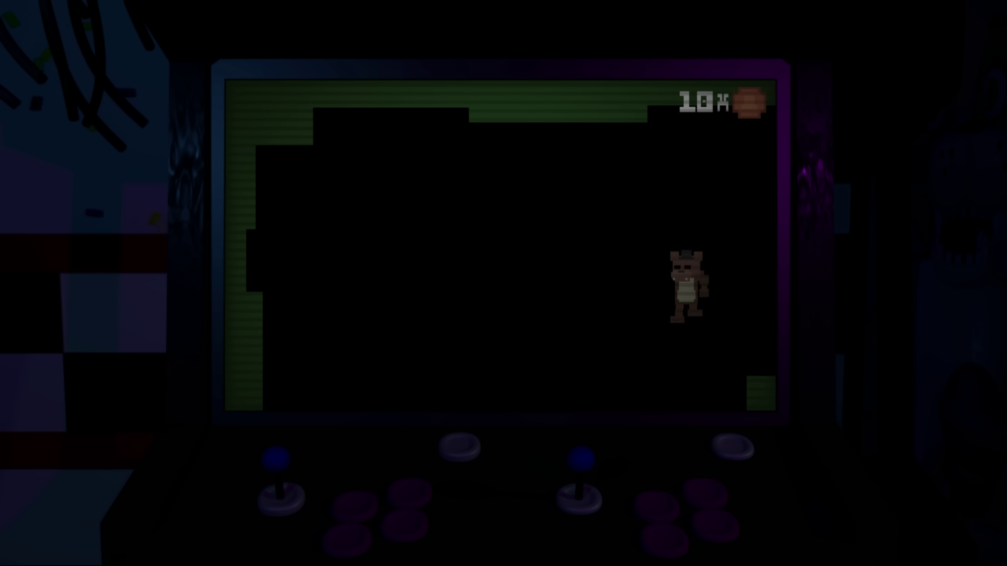
{"action": "key", "text": "a"}
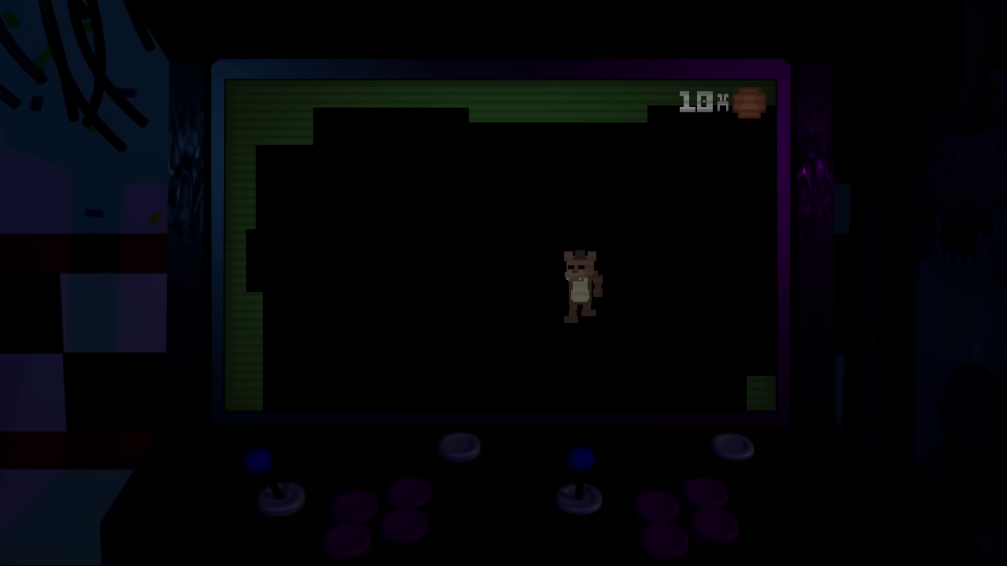
Step: Walk Freddy down into the room below and onto the red bar switch
{"action": "key", "text": "s"}
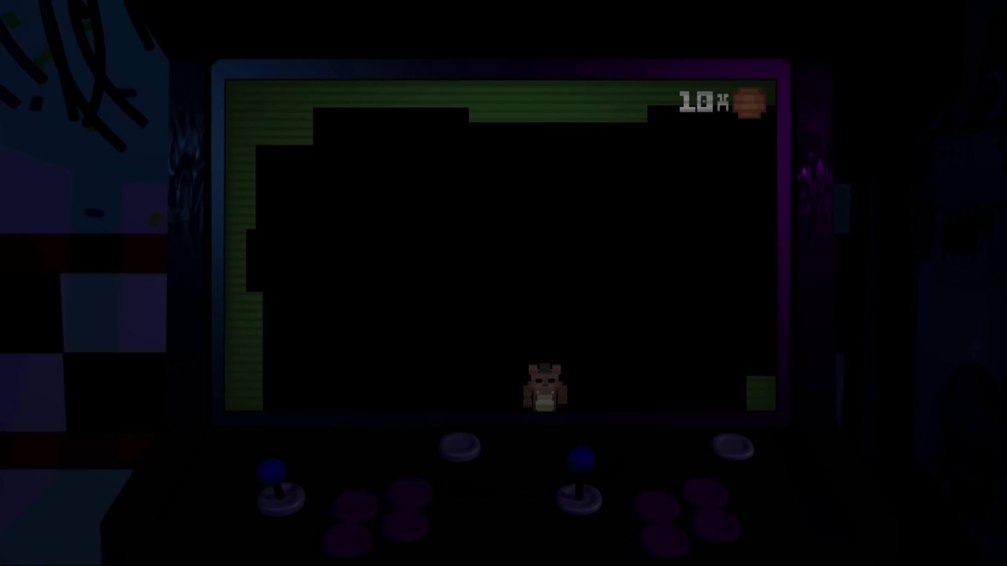
{"action": "key", "text": "s"}
{"action": "key", "text": "w"}
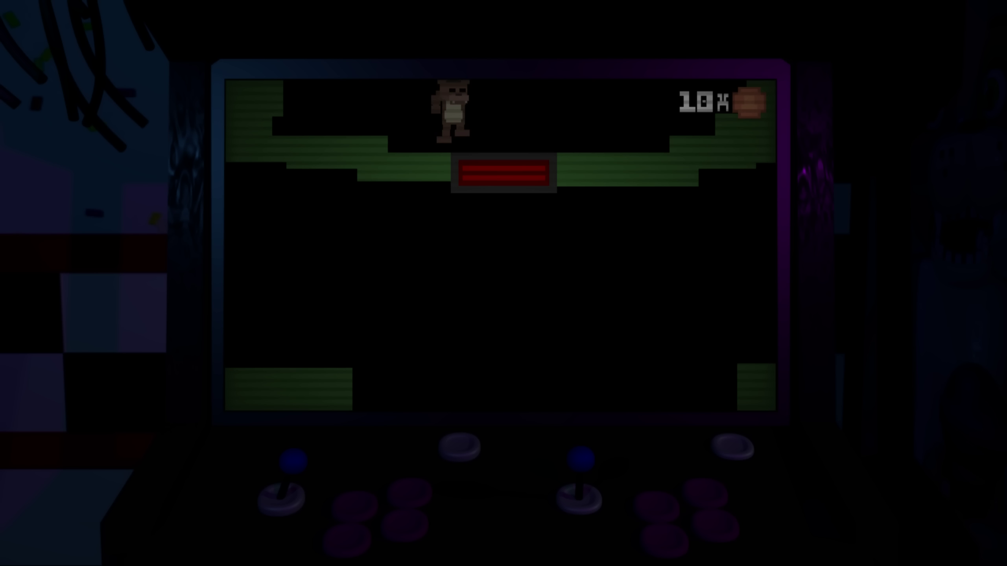
{"action": "key", "text": "s"}
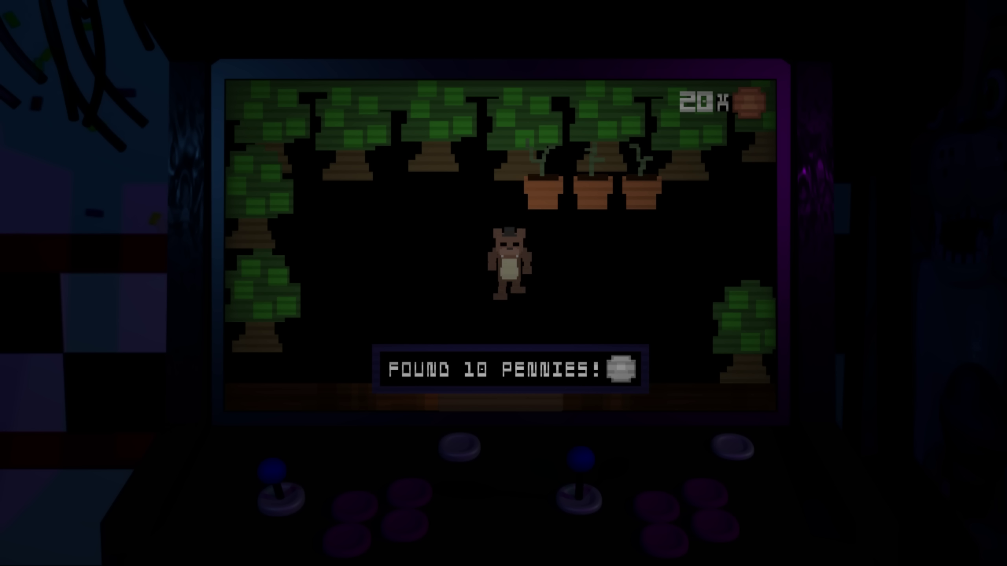
Step: Collect the 10 tree-room pennies and drop through the floor gap into the brown room
{"action": "key", "text": "a"}
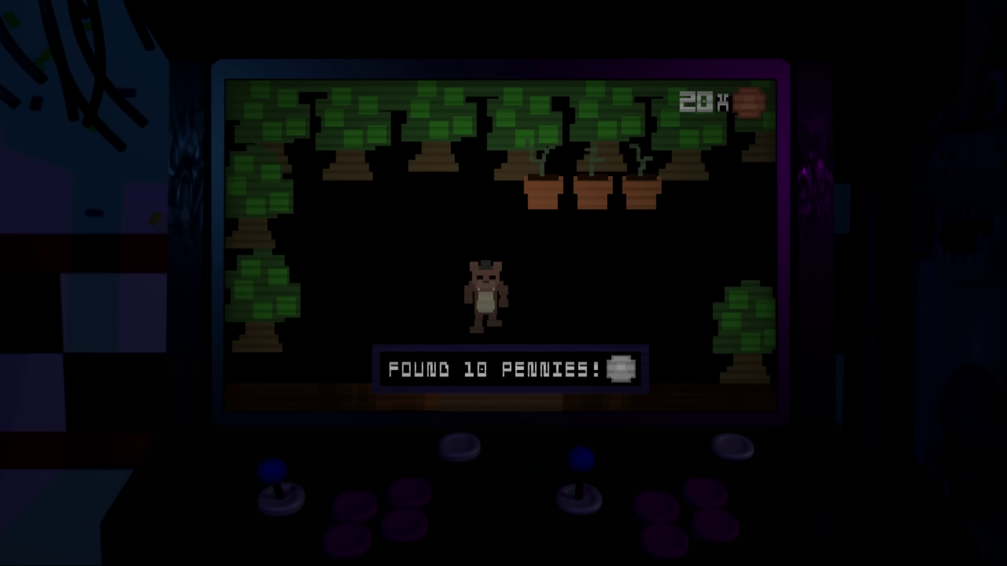
{"action": "key", "text": "s"}
{"action": "key", "text": "s"}
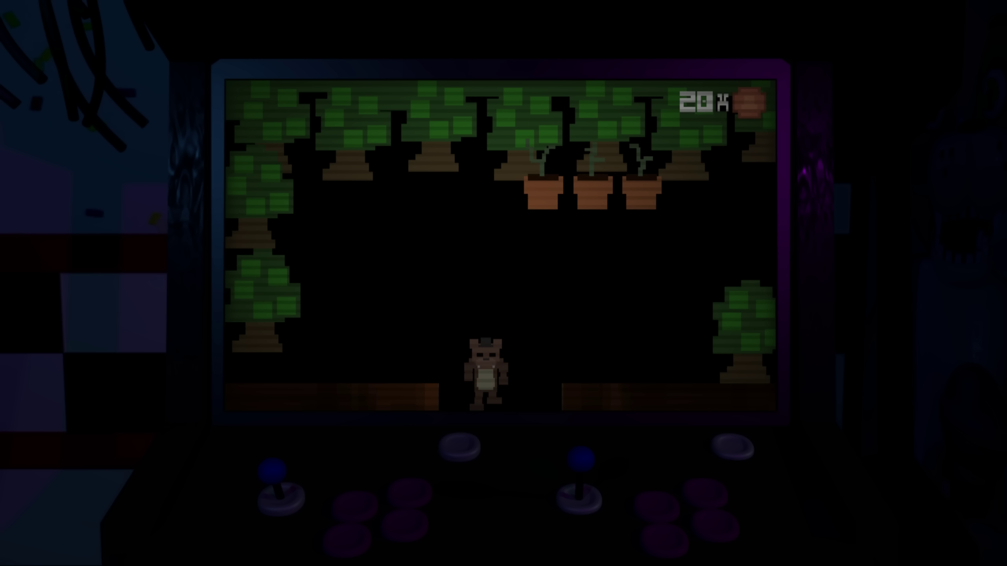
{"action": "key", "text": "s"}
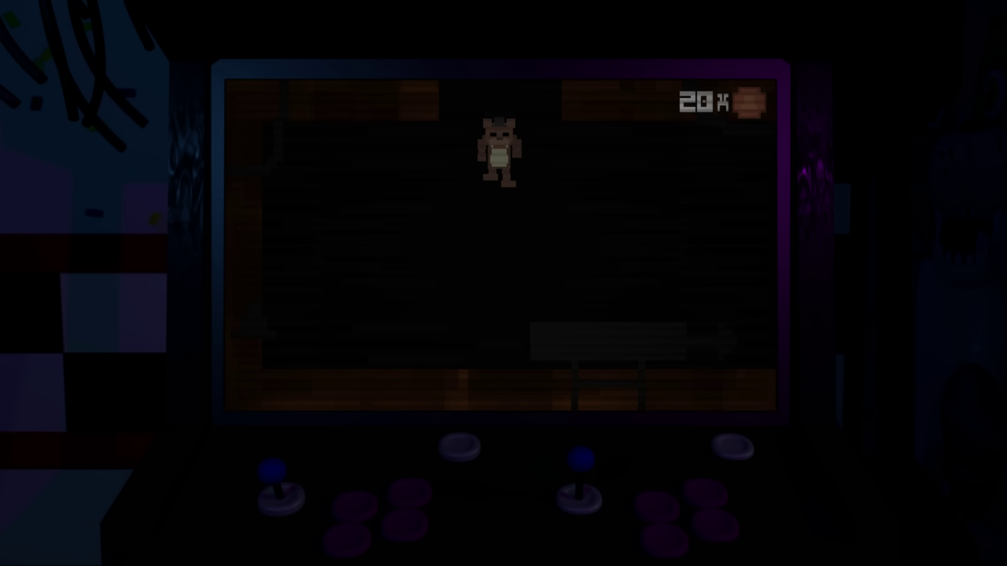
Step: Walk Freddy right through the dark brown rooms to the 'LOOK DAD' scene
{"action": "key", "text": "d"}
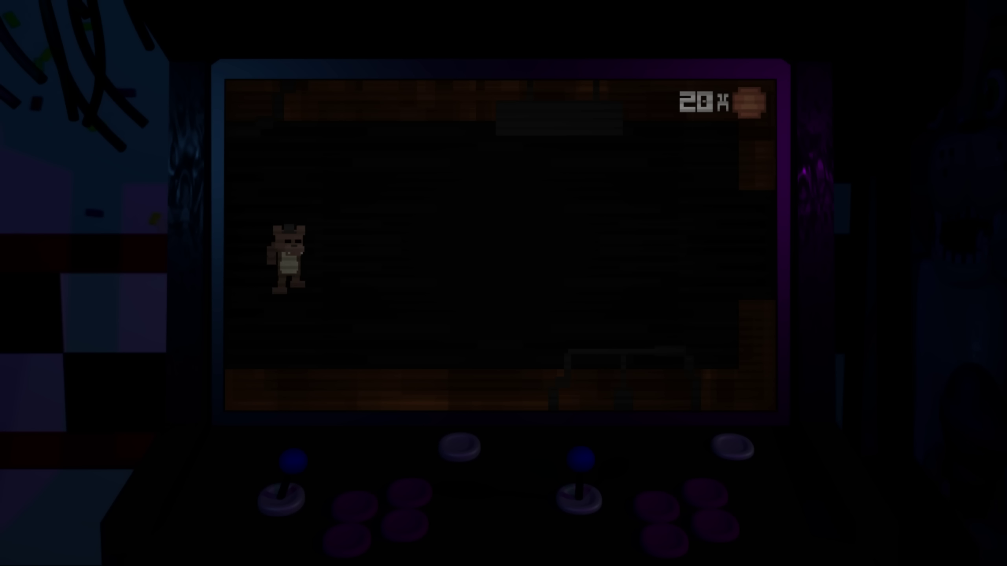
{"action": "key", "text": "d"}
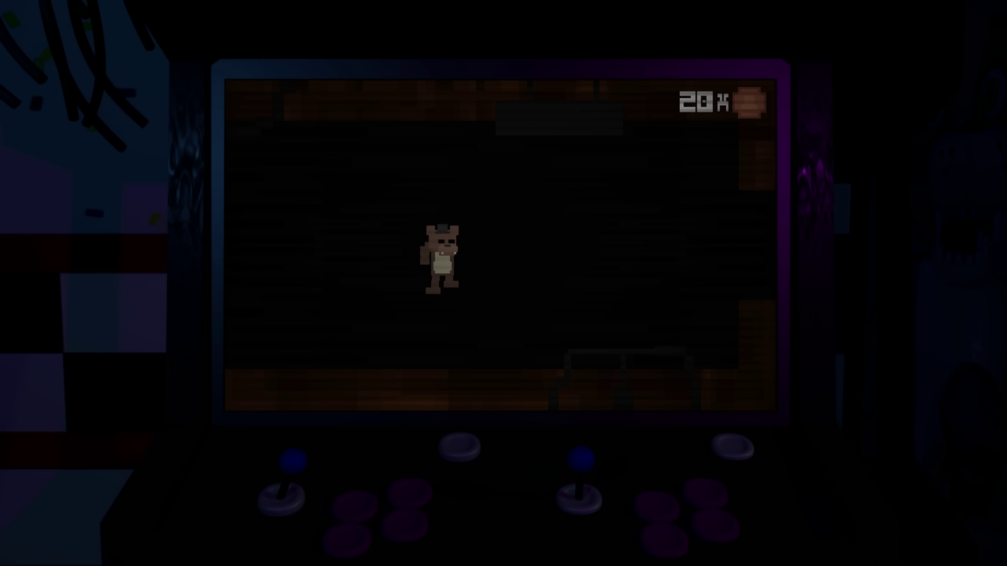
{"action": "key", "text": "w"}
{"action": "key", "text": "d"}
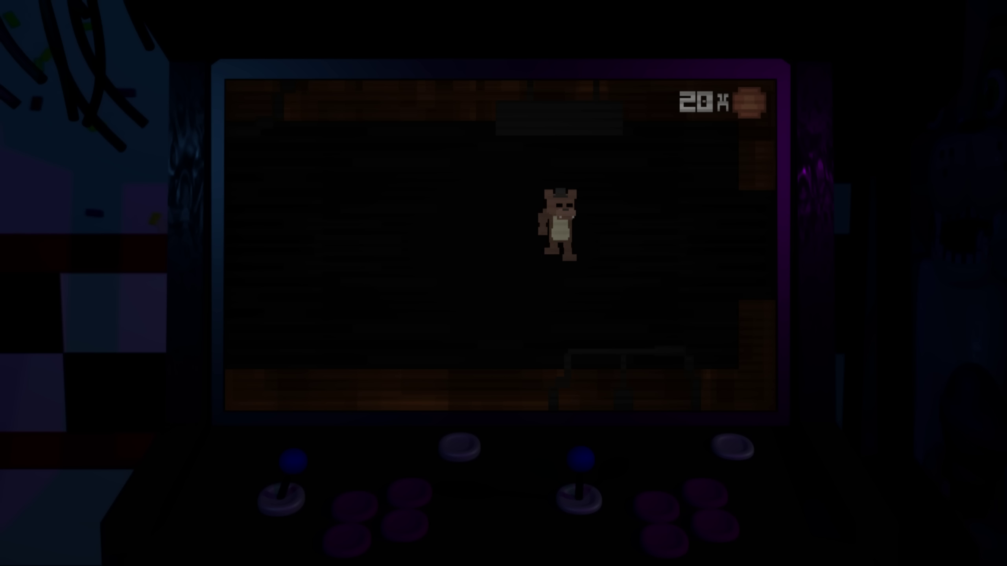
{"action": "key", "text": "d"}
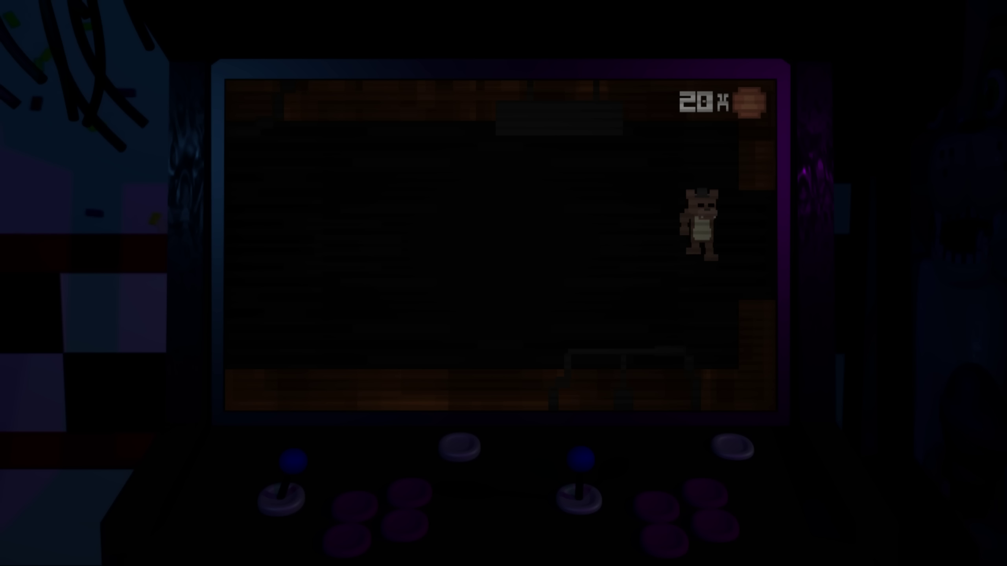
{"action": "key", "text": "d"}
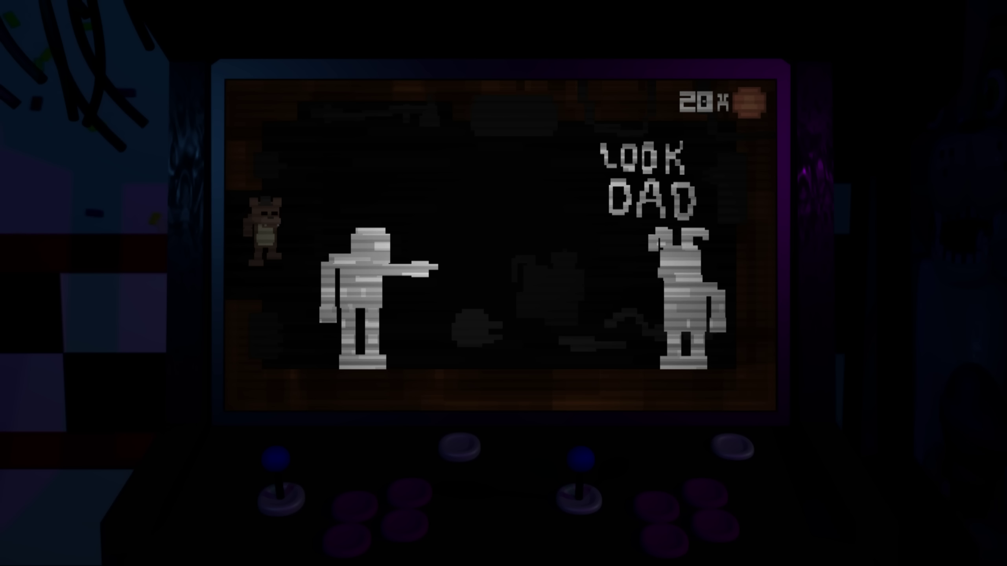
Step: Jump Freddy over the pointing figure and walk toward the LOOK DAD text
{"action": "key", "text": "d"}
{"action": "key", "text": "d"}
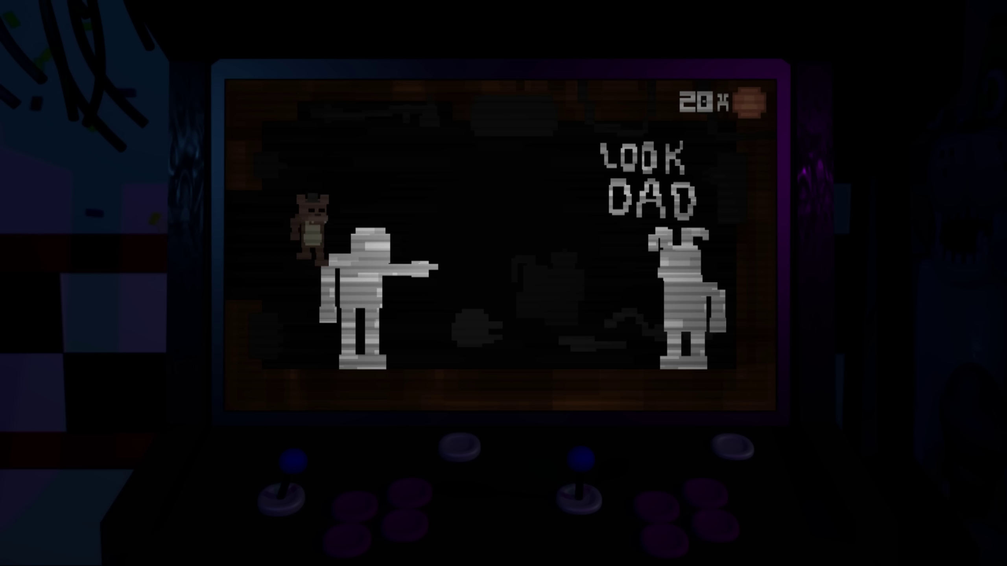
{"action": "key", "text": "w"}
{"action": "key", "text": "d"}
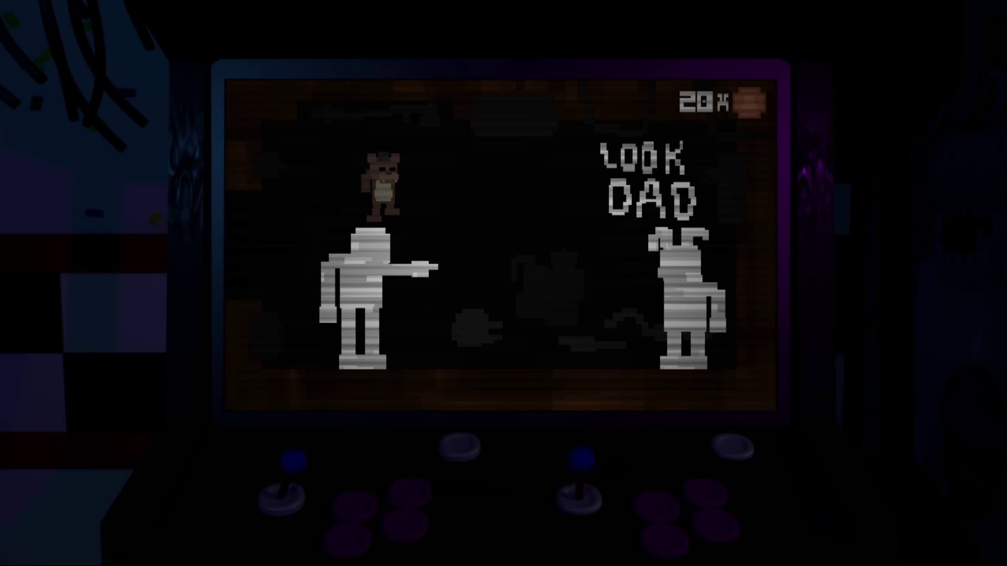
{"action": "key", "text": "s"}
{"action": "key", "text": "d"}
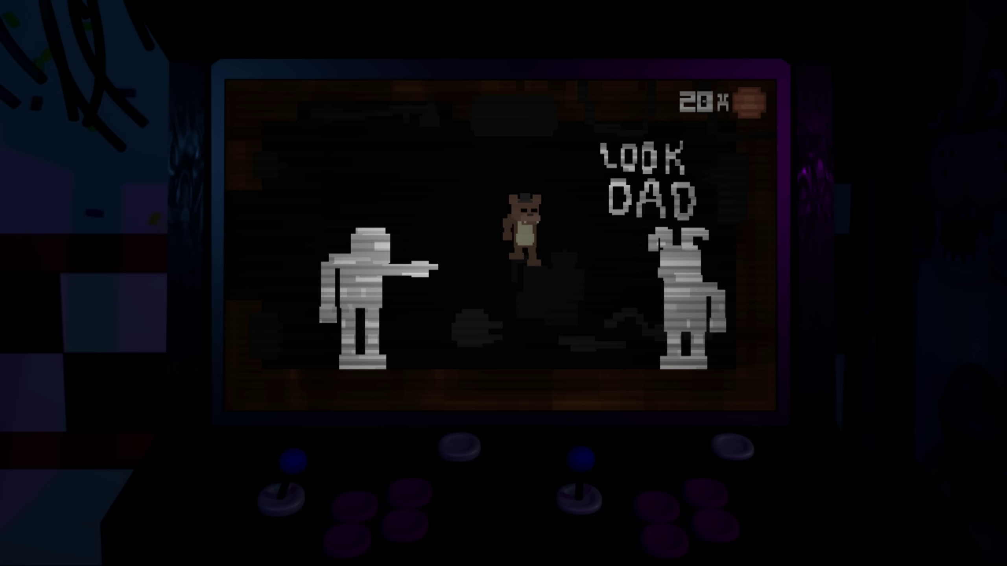
Step: Jump past the rabbit figure into the purple moonlit room, pennies reaching 40
{"action": "key", "text": "w"}
{"action": "key", "text": "d"}
{"action": "key", "text": "d"}
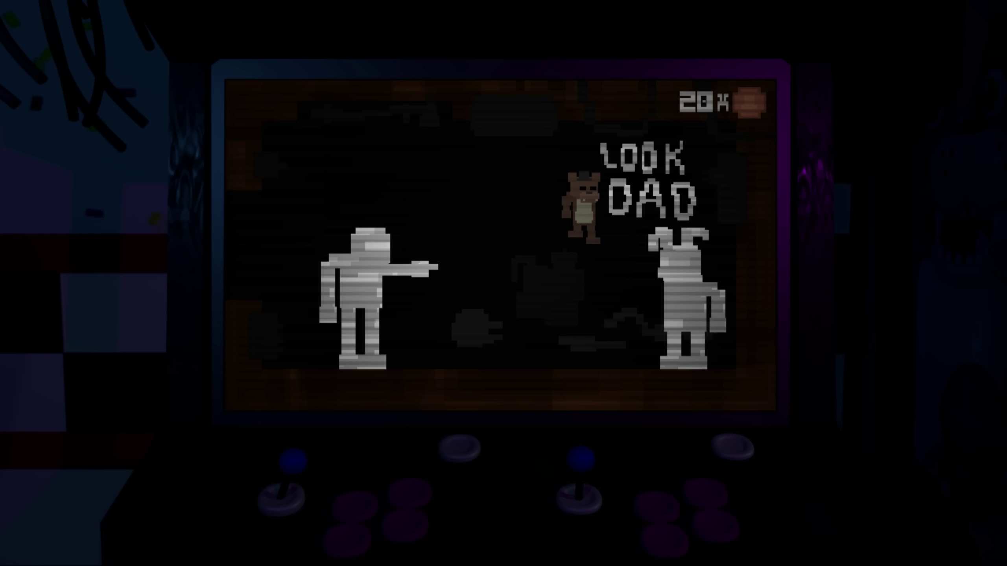
{"action": "key", "text": "s"}
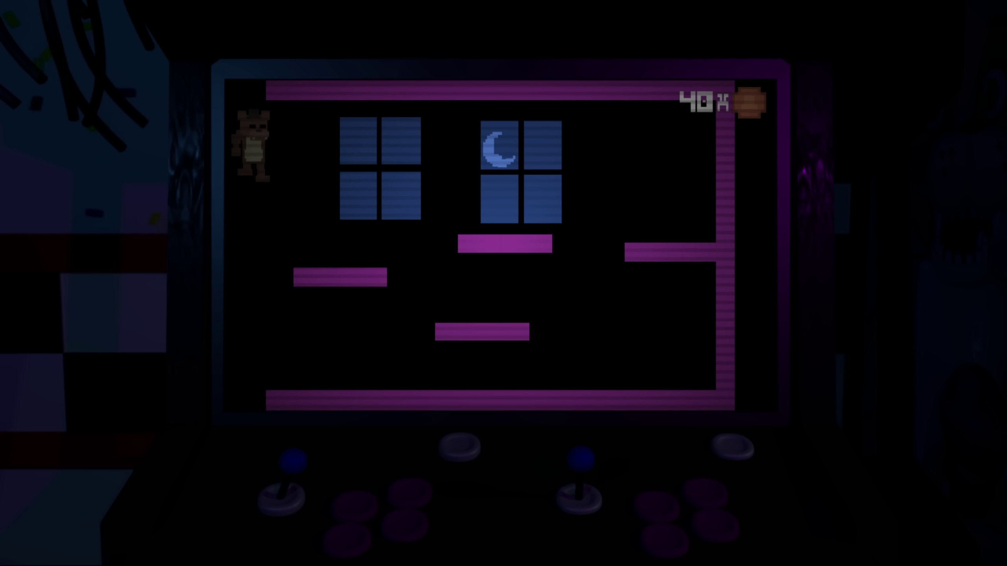
{"action": "key", "text": "d"}
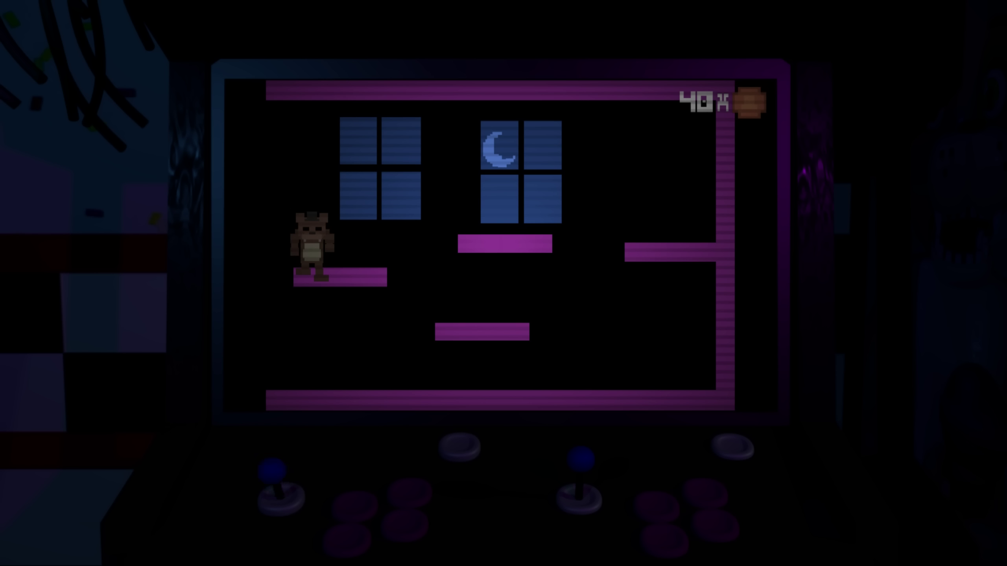
Step: Jump Freddy across the purple room's platforms and exit right to the blue cloud stage
{"action": "key", "text": "w"}
{"action": "key", "text": "d"}
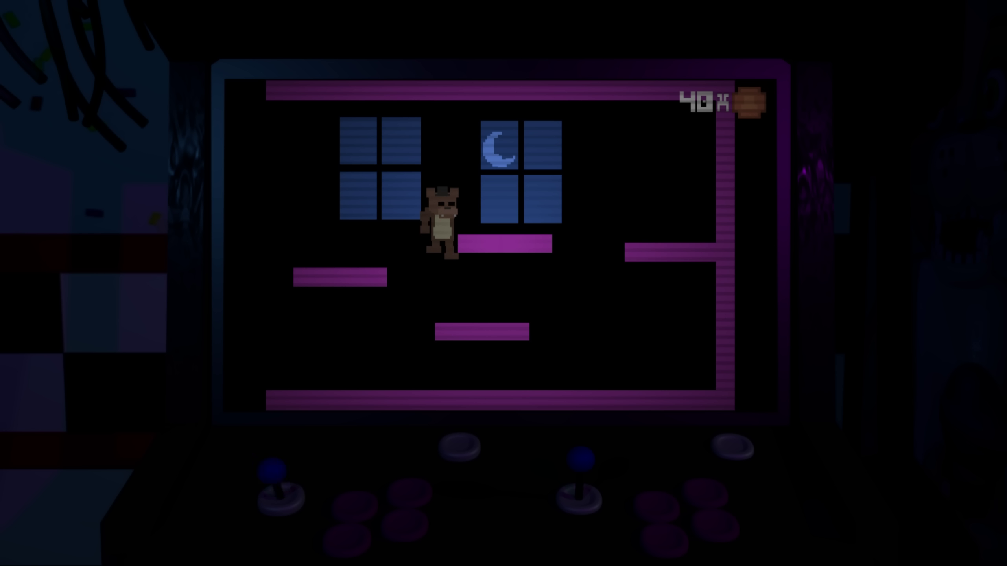
{"action": "key", "text": "d"}
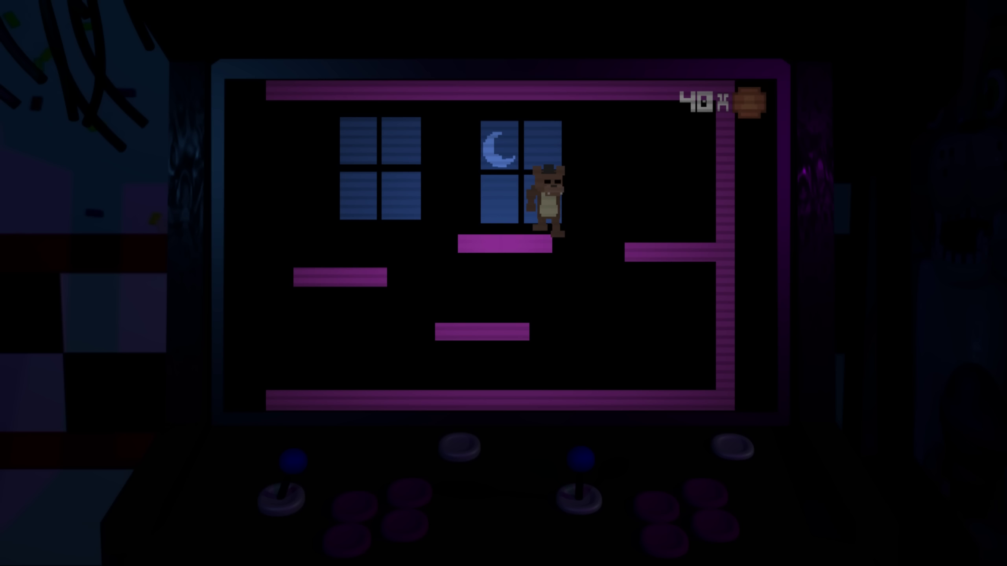
{"action": "key", "text": "d"}
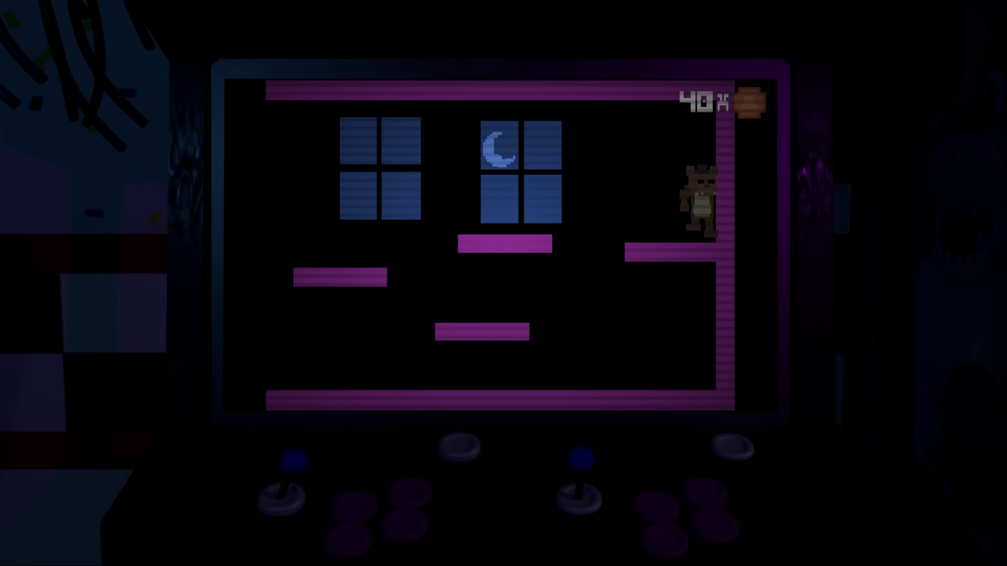
{"action": "key", "text": "d"}
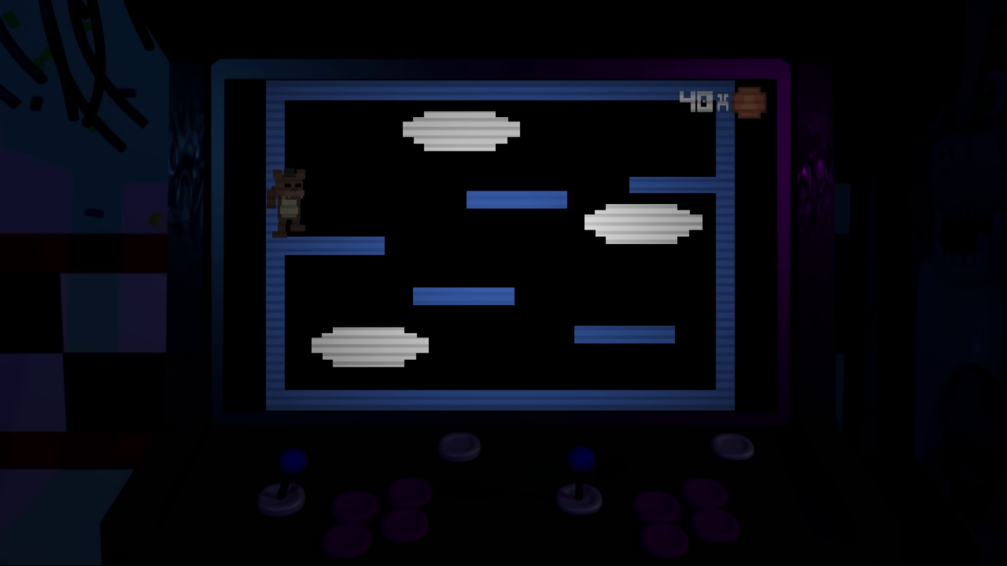
Step: Cross the blue cloud level via the upper cloud to the right wall
{"action": "key", "text": "d"}
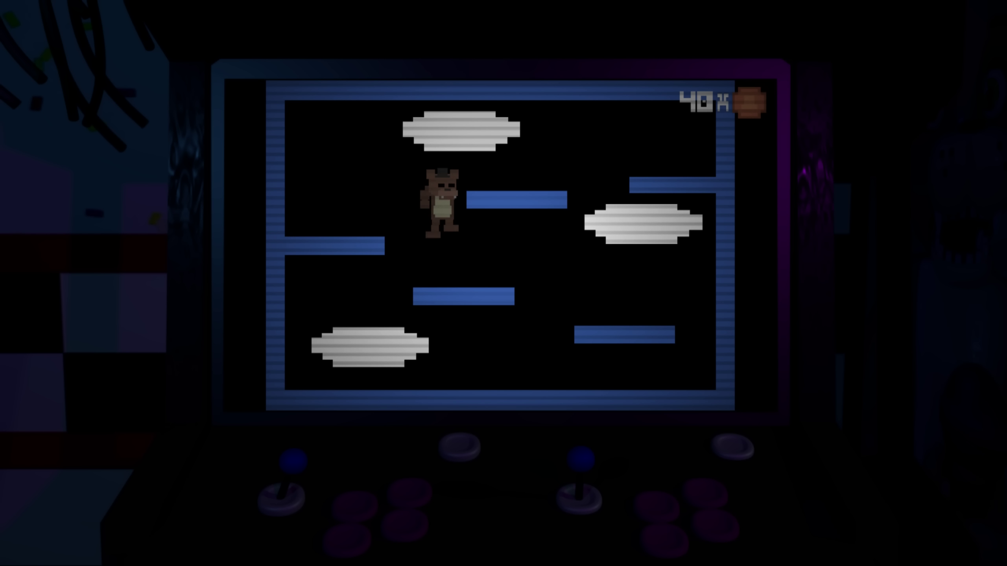
{"action": "key", "text": "w"}
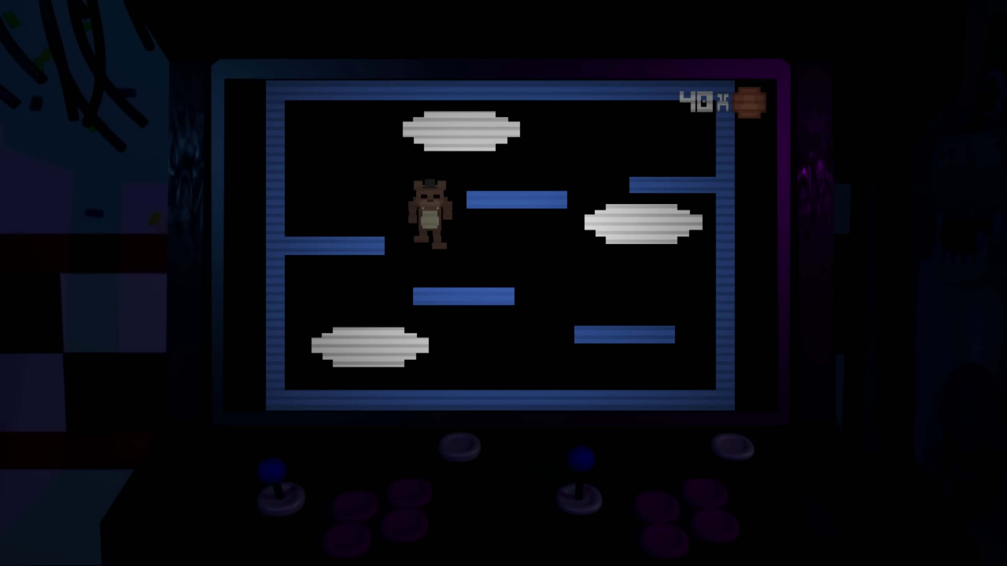
{"action": "key", "text": "d"}
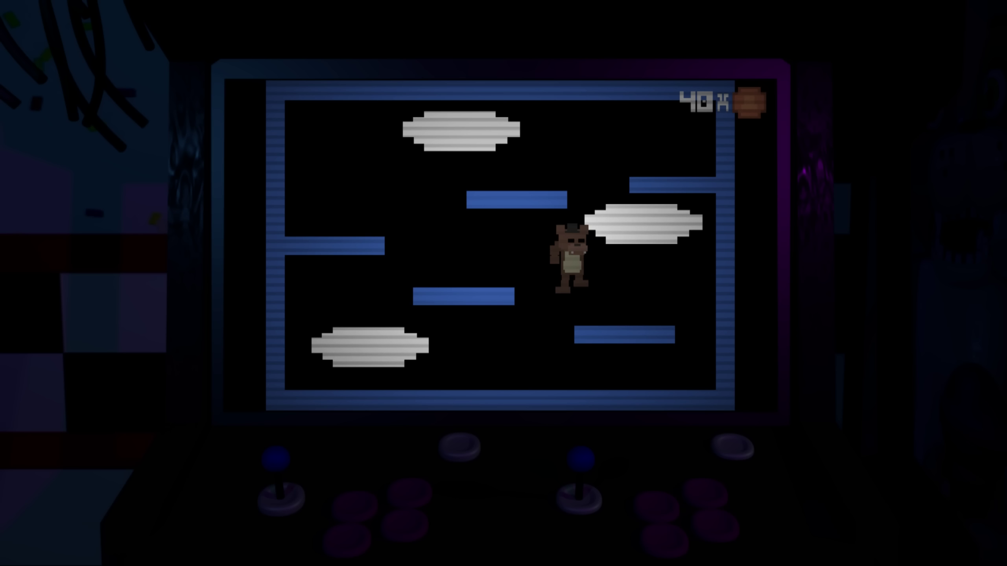
{"action": "key", "text": "d"}
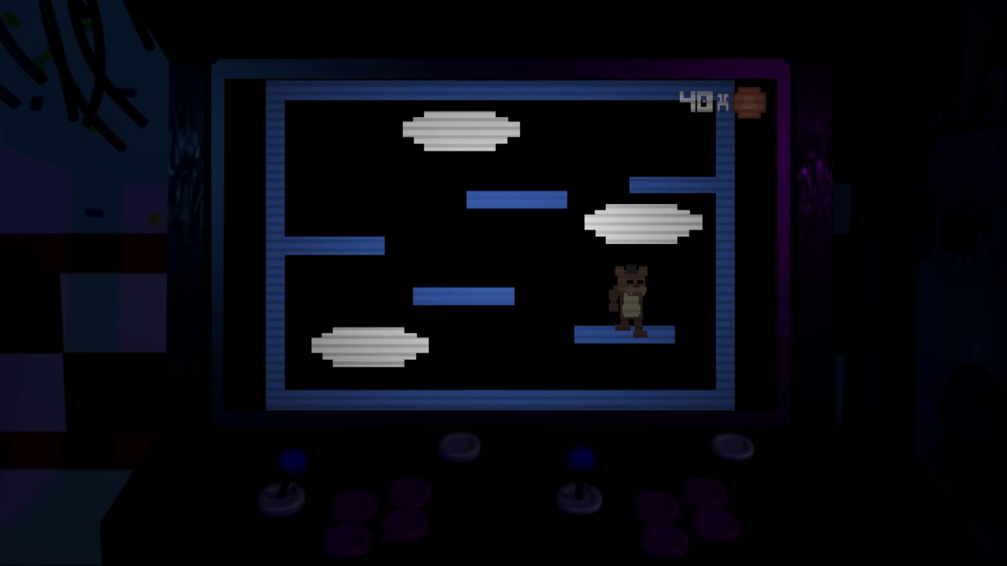
Step: Walk Freddy along the red room's upper-left ledge, drop to the floor and exit right
{"action": "key", "text": "d"}
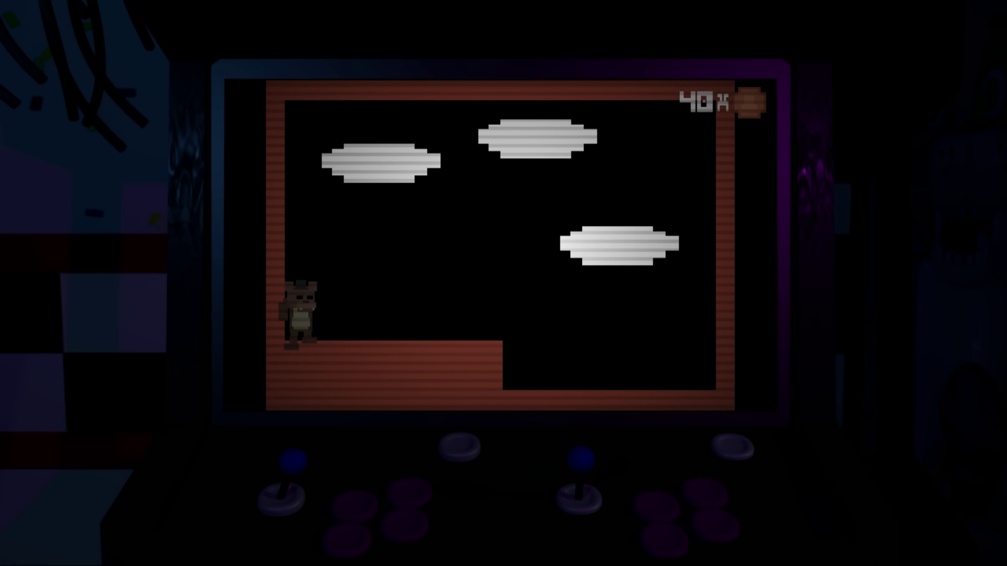
{"action": "key", "text": "d"}
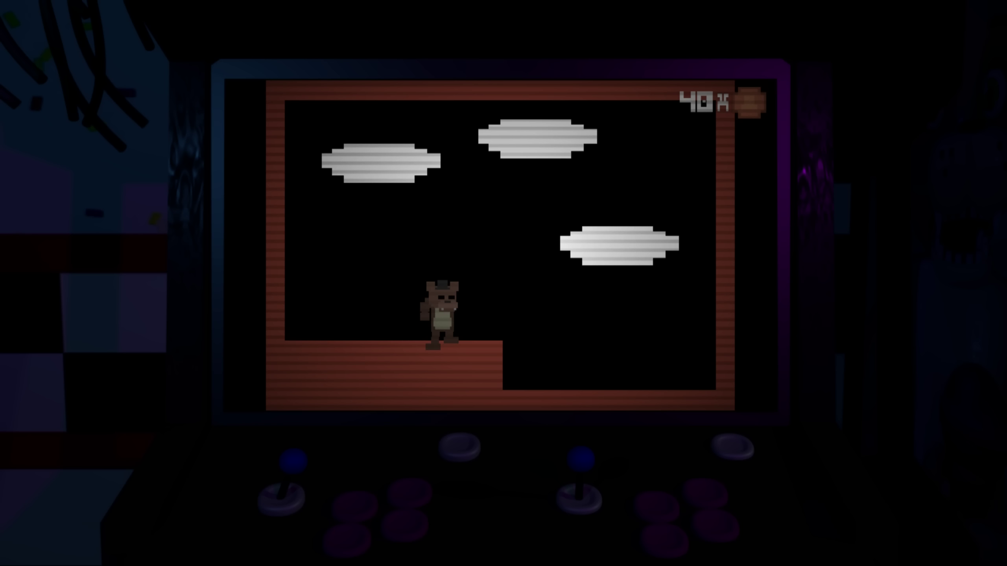
{"action": "key", "text": "d"}
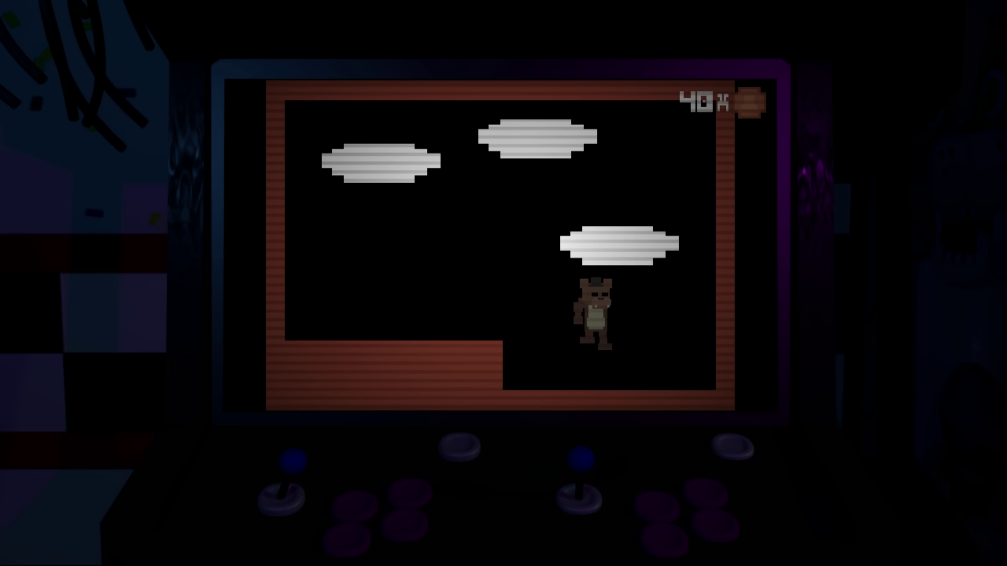
{"action": "key", "text": "d"}
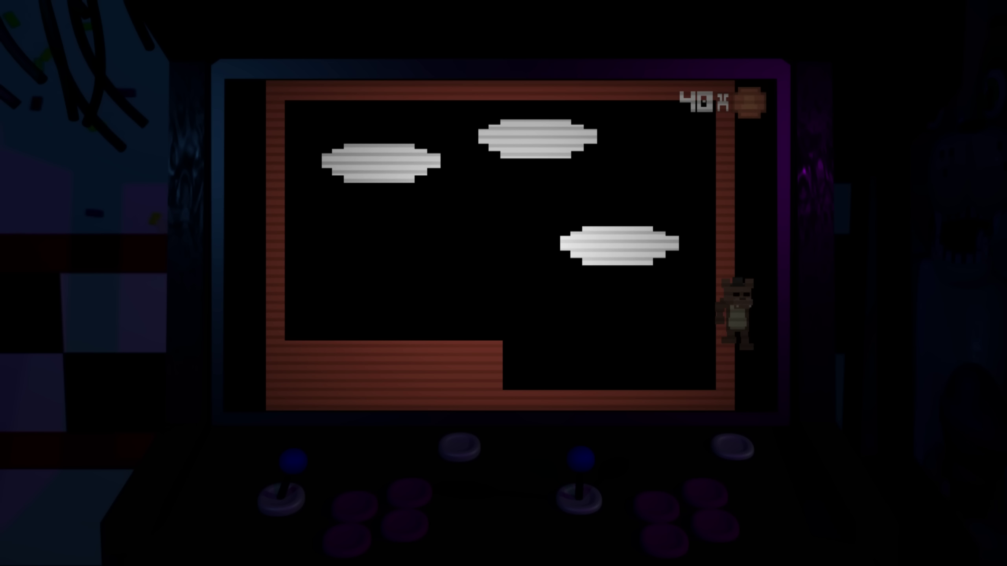
{"action": "key", "text": "d"}
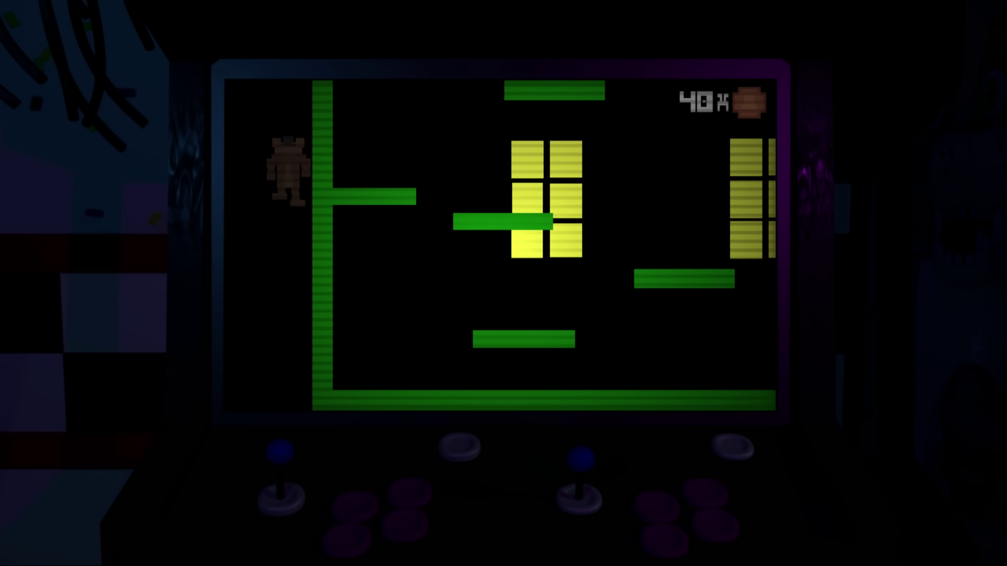
Step: Walk Freddy past the yellow blocks, then down and right toward the small white figure
{"action": "key", "text": "d"}
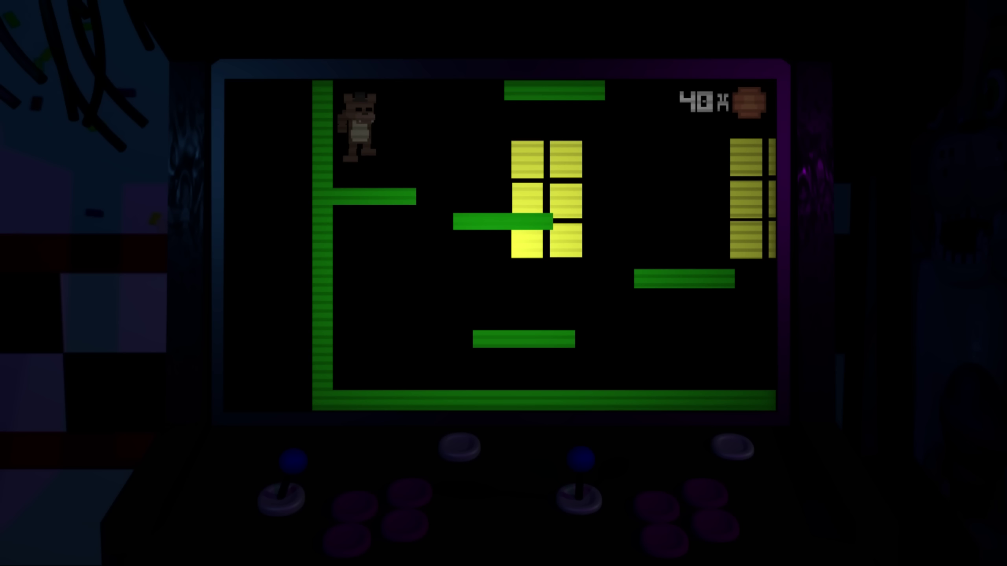
{"action": "key", "text": "d"}
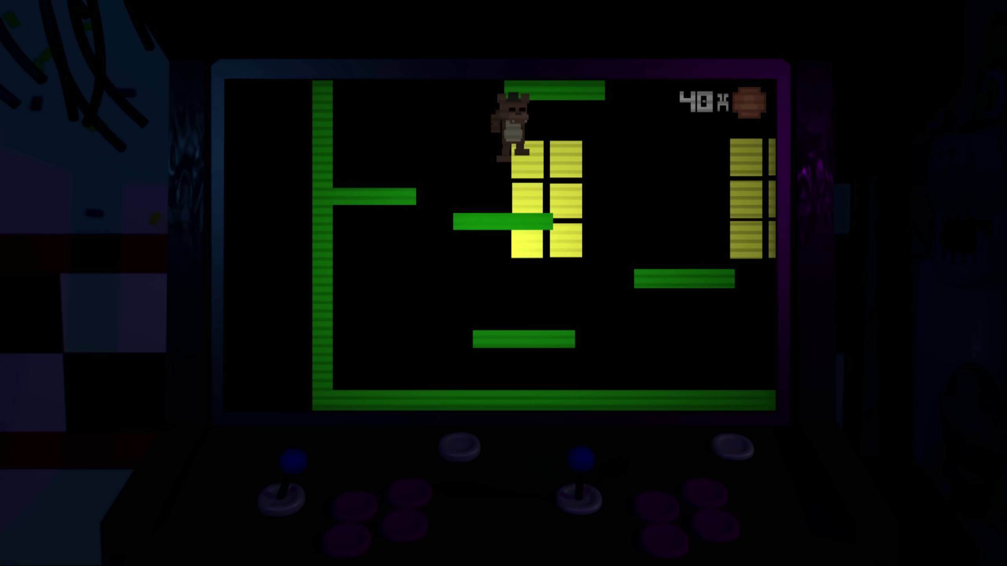
{"action": "key", "text": "d"}
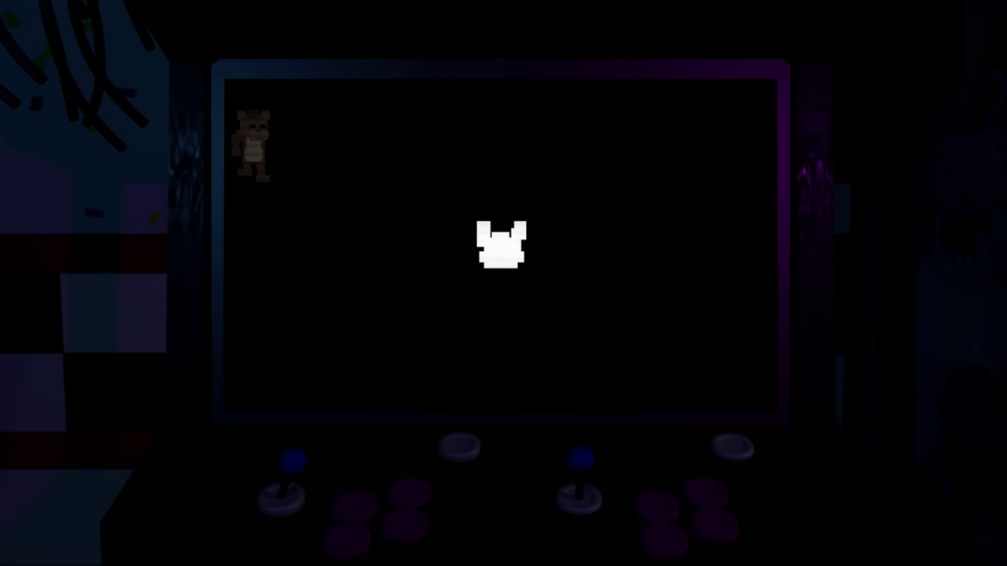
{"action": "key", "text": "s"}
{"action": "key", "text": "d"}
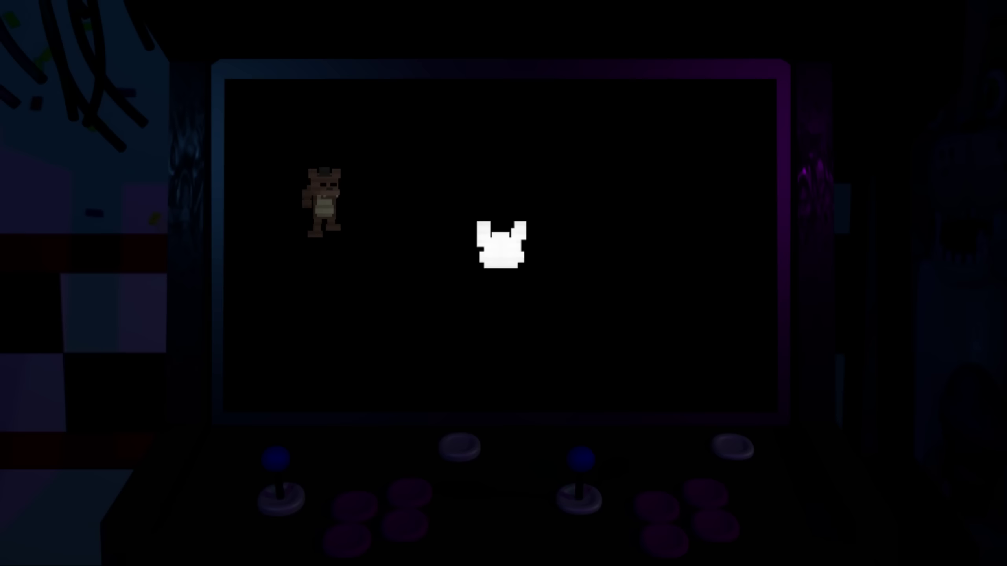
{"action": "key", "text": "d"}
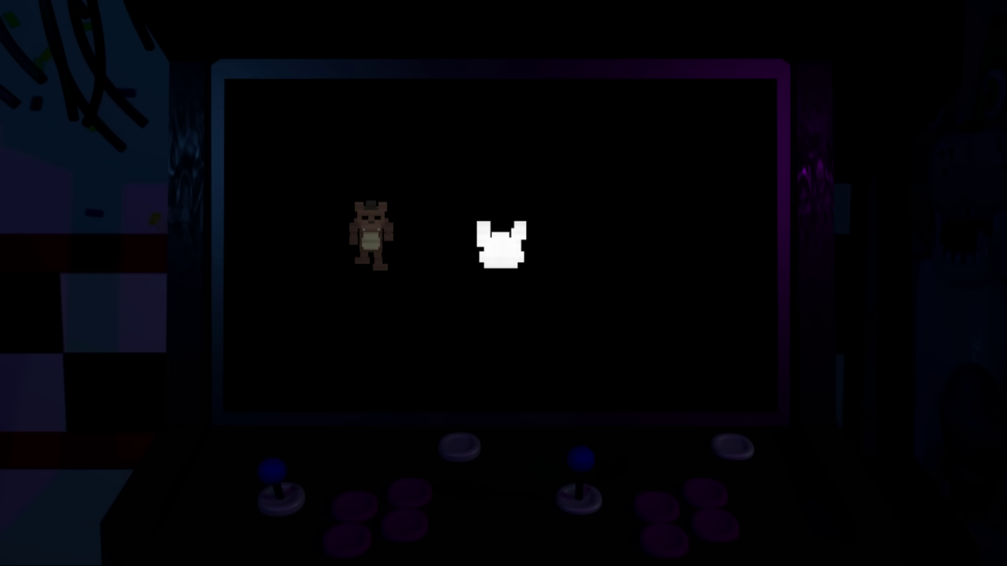
Step: Walk Freddy into the white figure to start the Bonnie battle at 56/56 health
{"action": "key", "text": "d"}
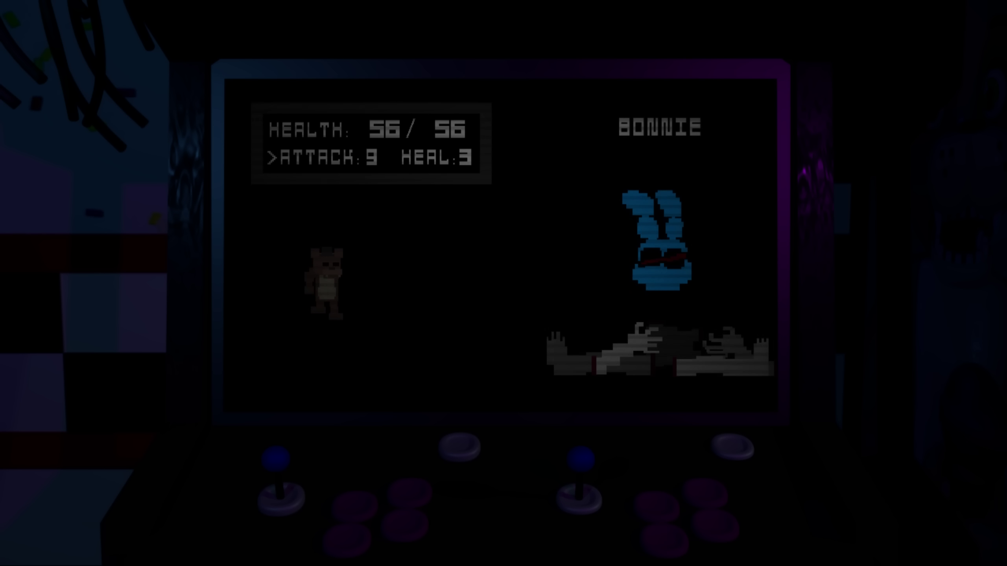